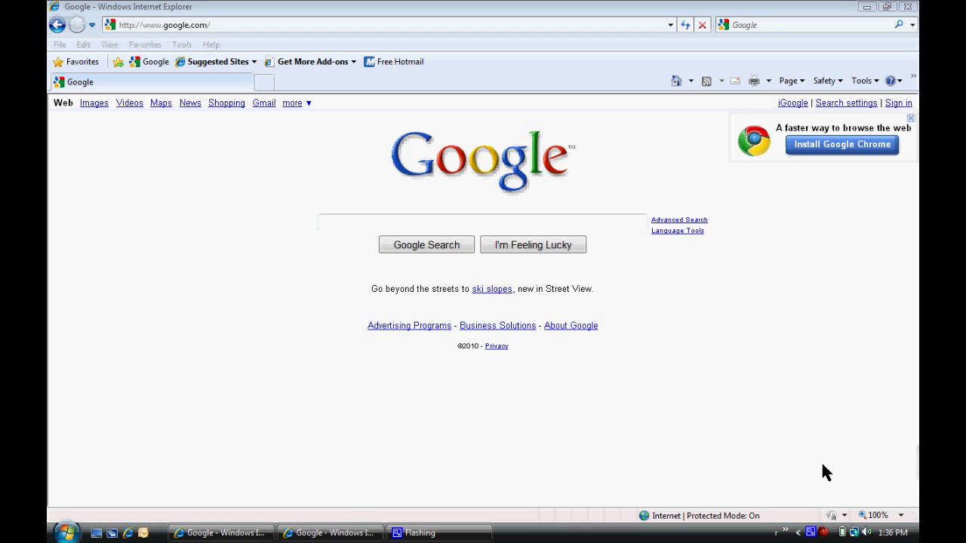
# Switch the search provider to Bing, then back to Google (Default)
pyautogui.click(913, 25)
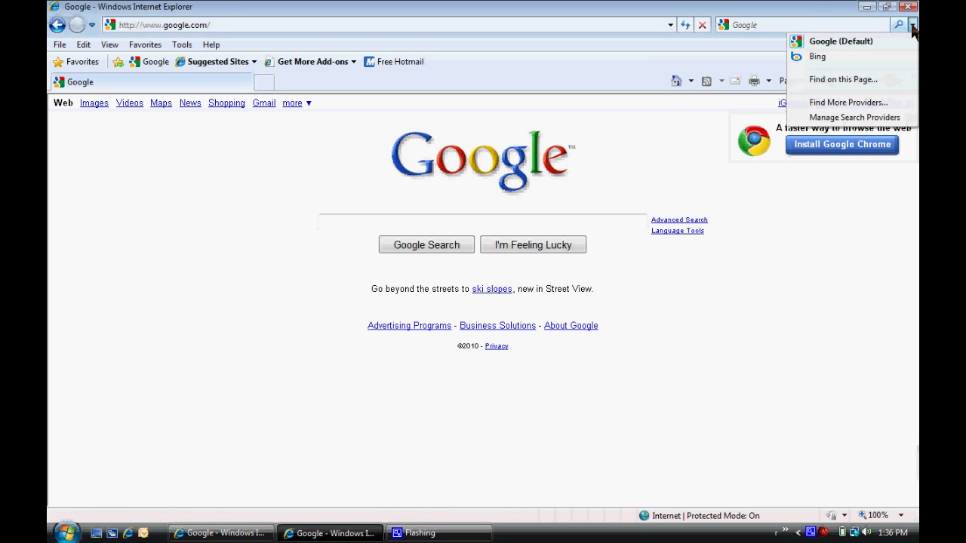
pyautogui.click(830, 55)
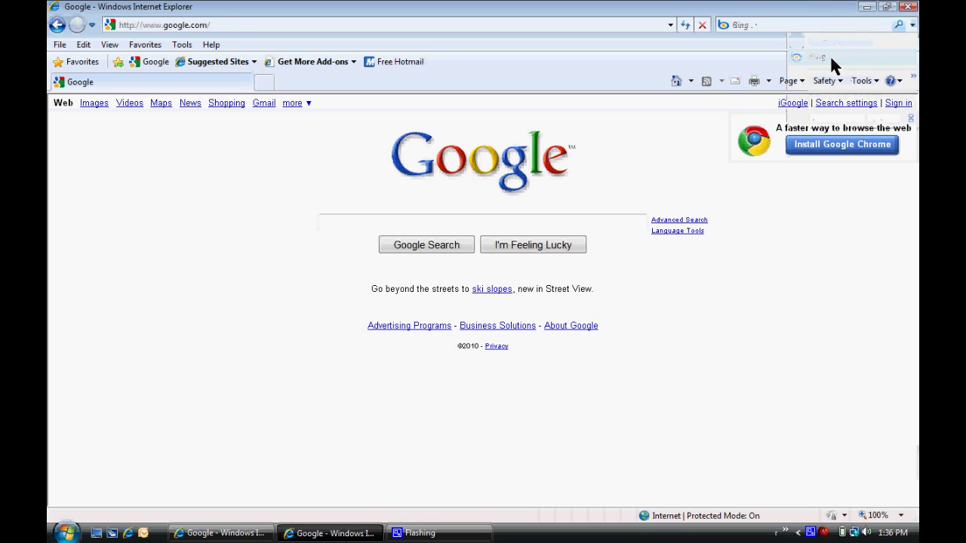
pyautogui.click(912, 26)
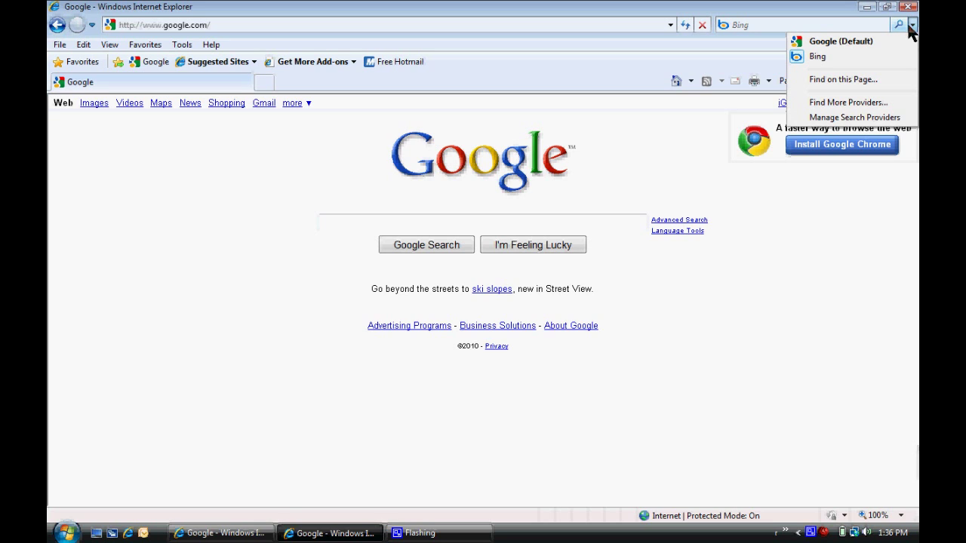
pyautogui.click(855, 42)
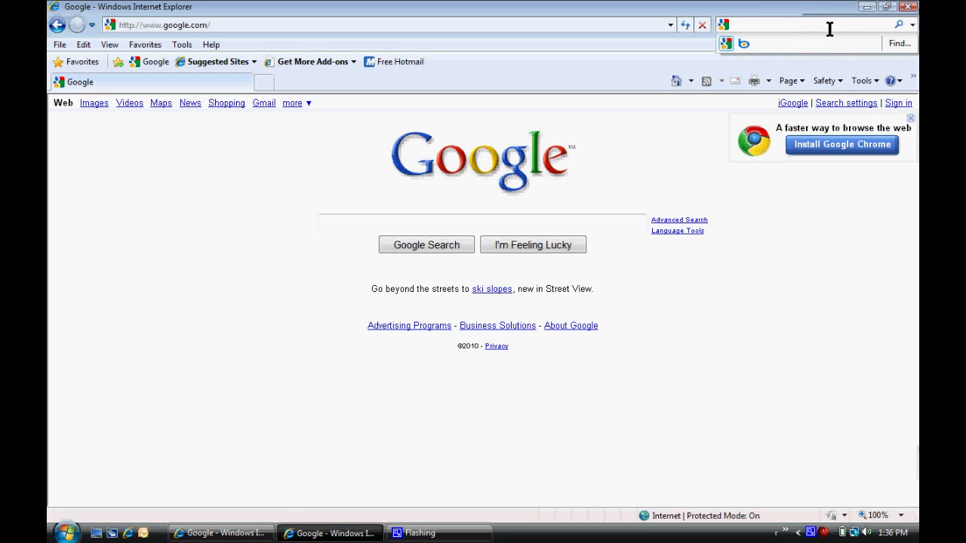
# Search Google for realworldgeek and open its YouTube channel result
pyautogui.write('realworld')
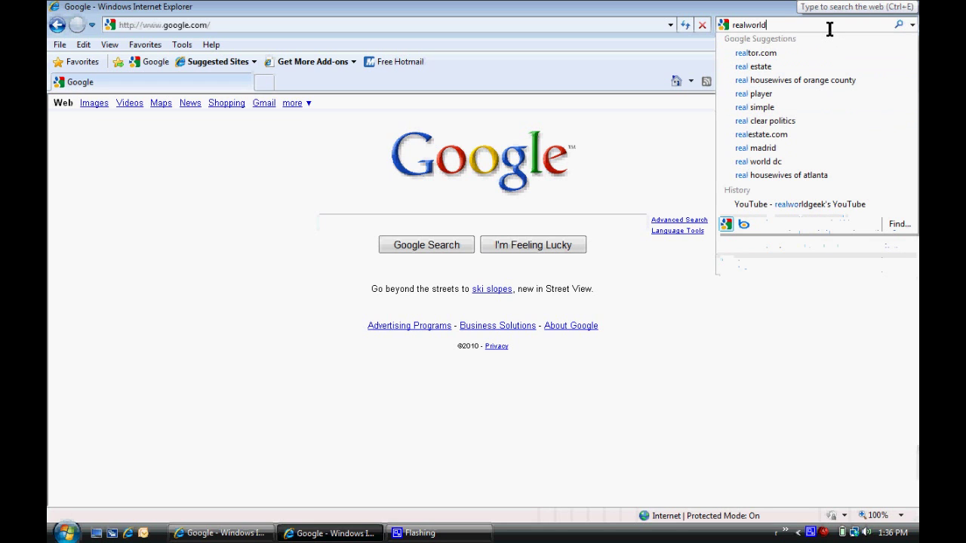
pyautogui.write('geek')
pyautogui.press('Return')
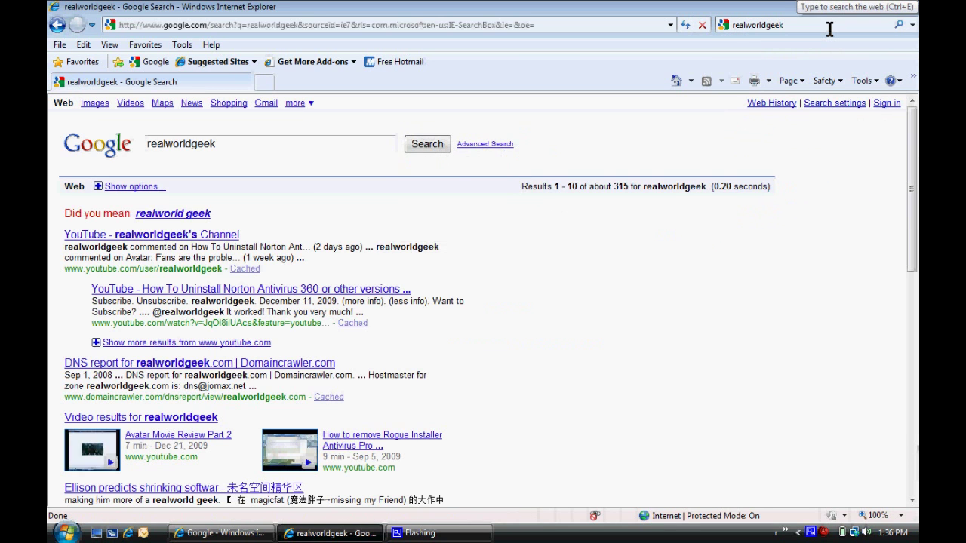
pyautogui.click(212, 239)
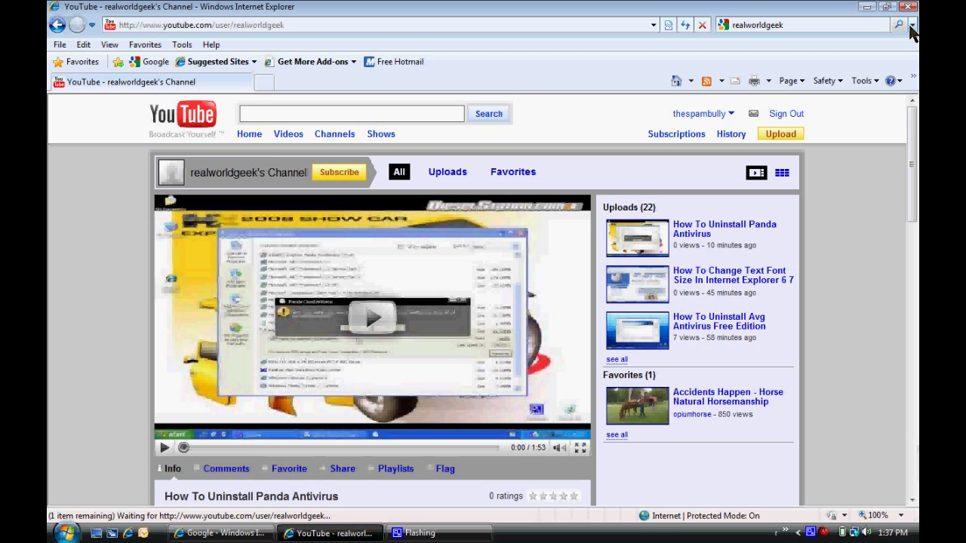
# Show the search provider list, which now also offers YouTube Video Search
pyautogui.click(912, 28)
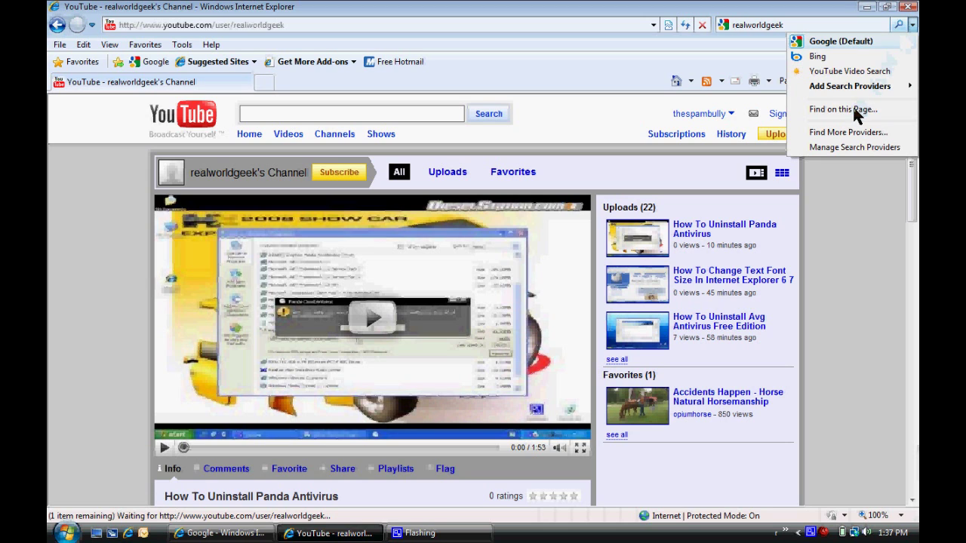
# Find 'yahoo' in the add-ons gallery and add Yahoo! as the default search provider
pyautogui.click(847, 133)
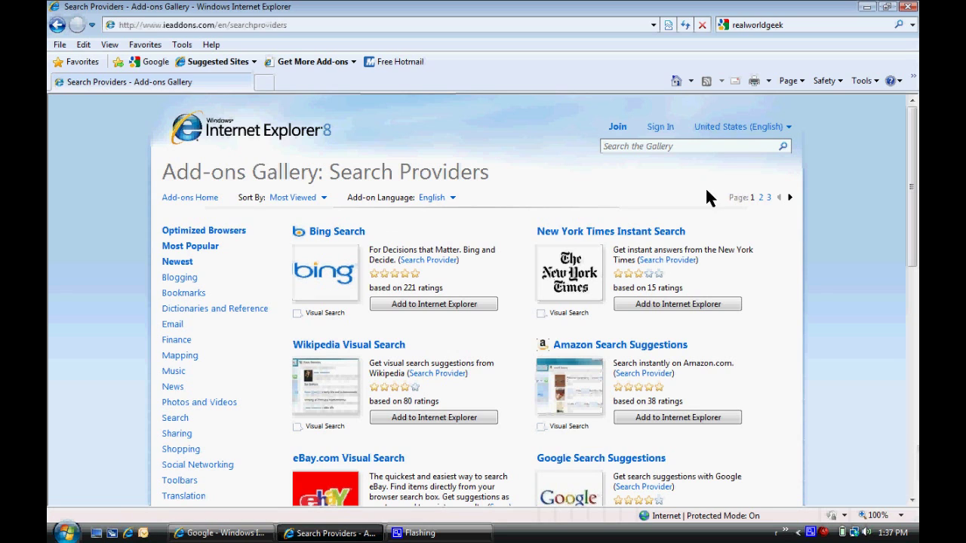
pyautogui.click(689, 145)
pyautogui.write('yahoo')
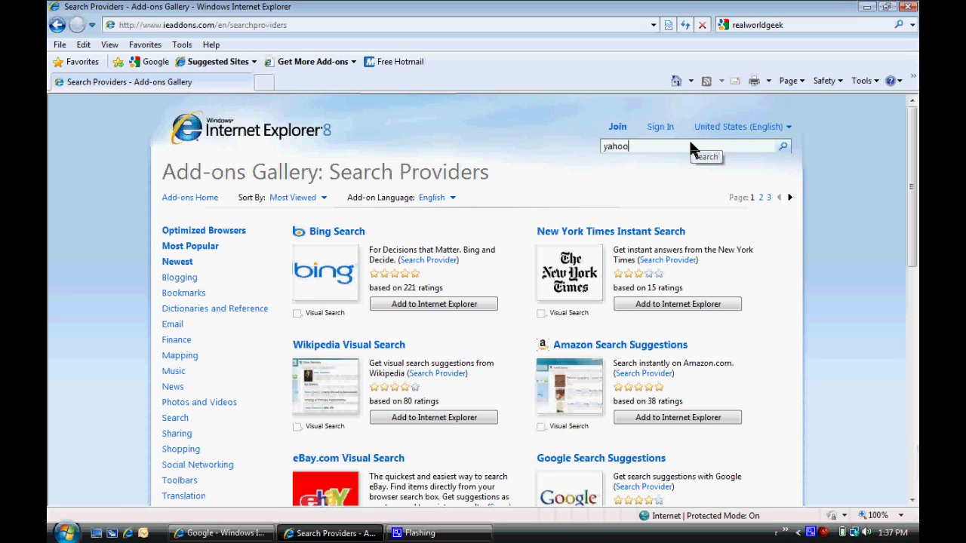
pyautogui.press('Return')
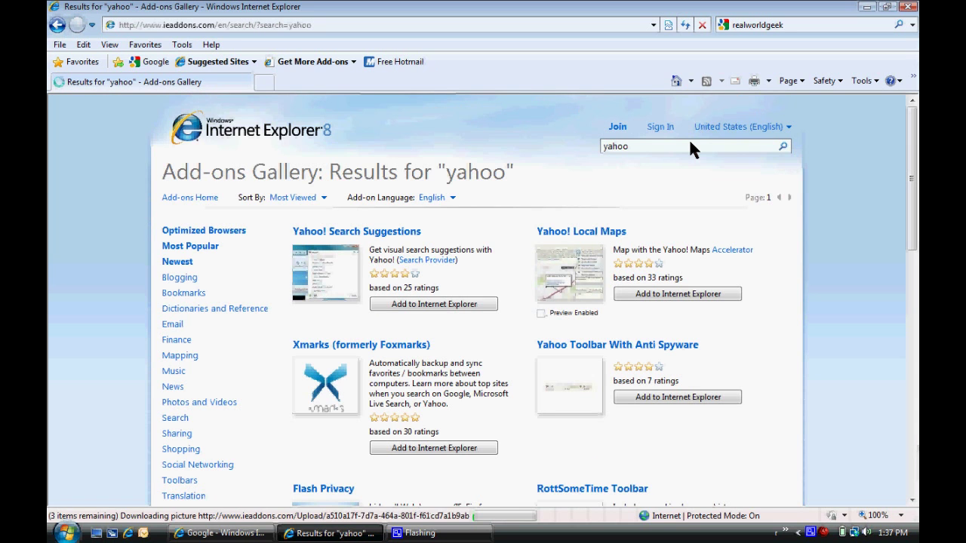
pyautogui.click(426, 309)
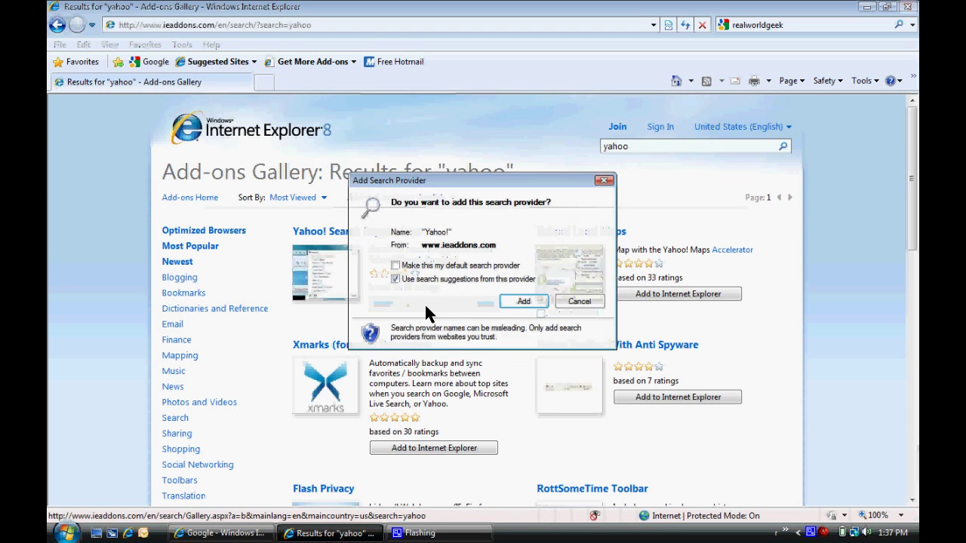
pyautogui.click(395, 266)
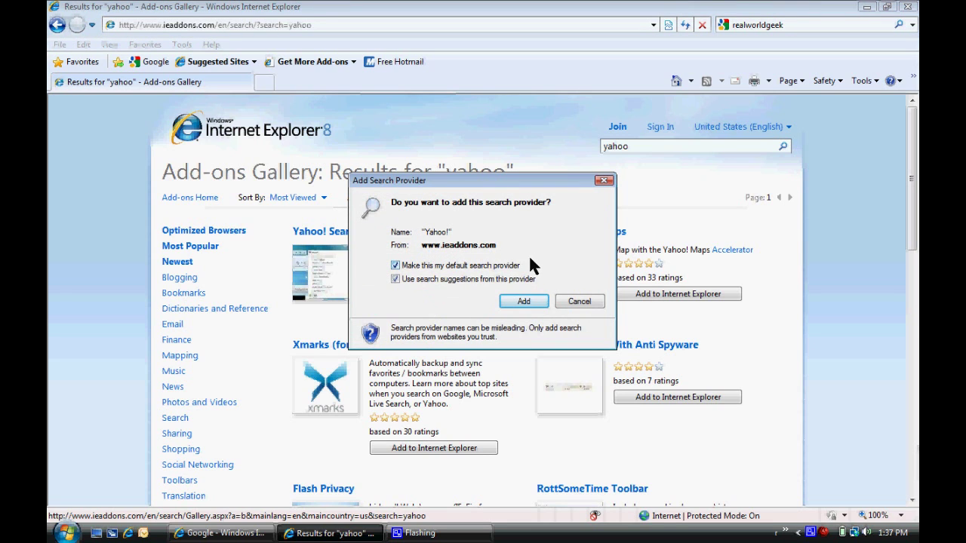
pyautogui.click(515, 300)
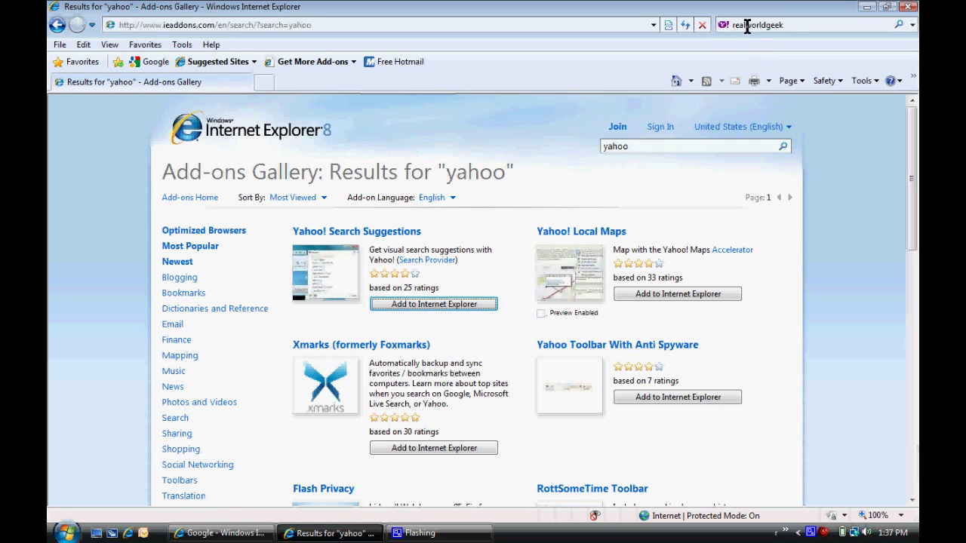
# Rerun the realworldgeek search through Yahoo!, then go back to the home page
pyautogui.click(798, 24)
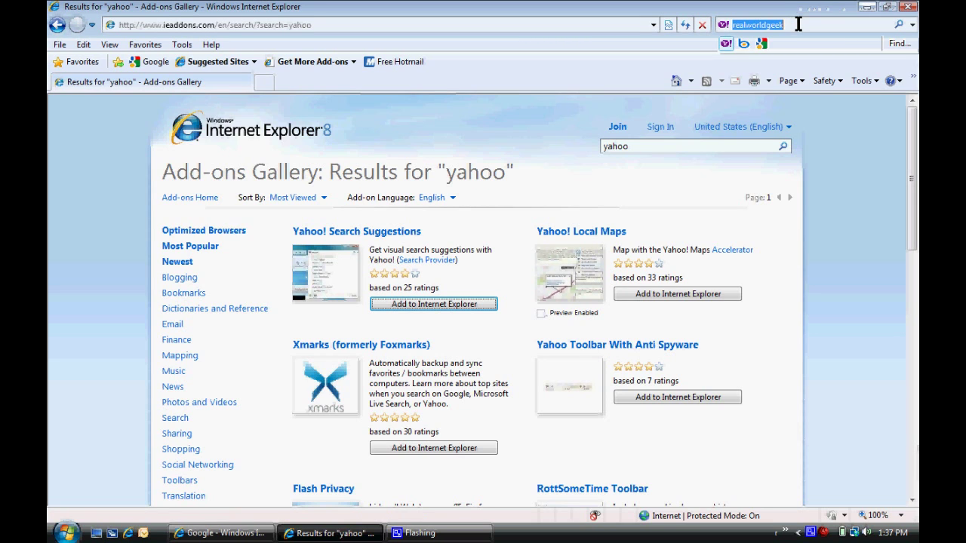
pyautogui.click(798, 24)
pyautogui.press('Return')
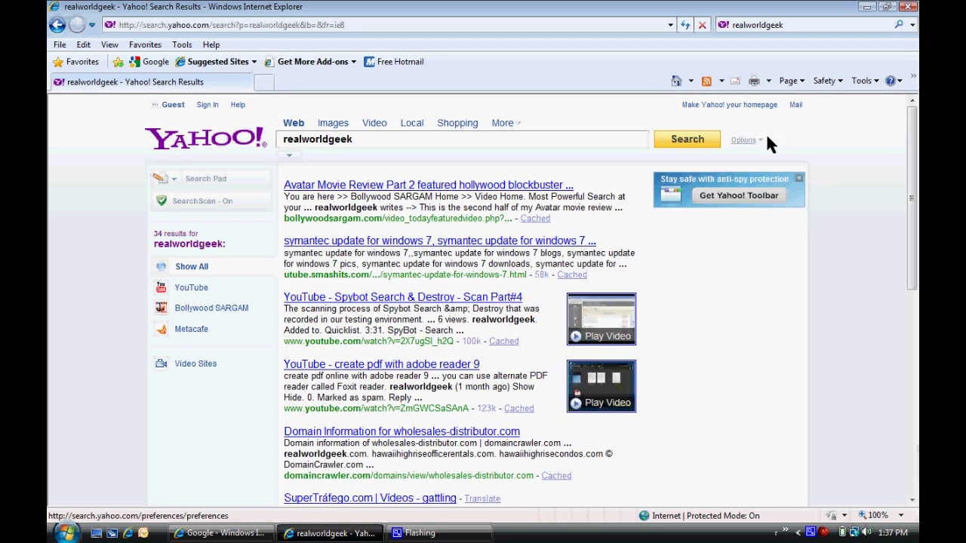
pyautogui.click(676, 81)
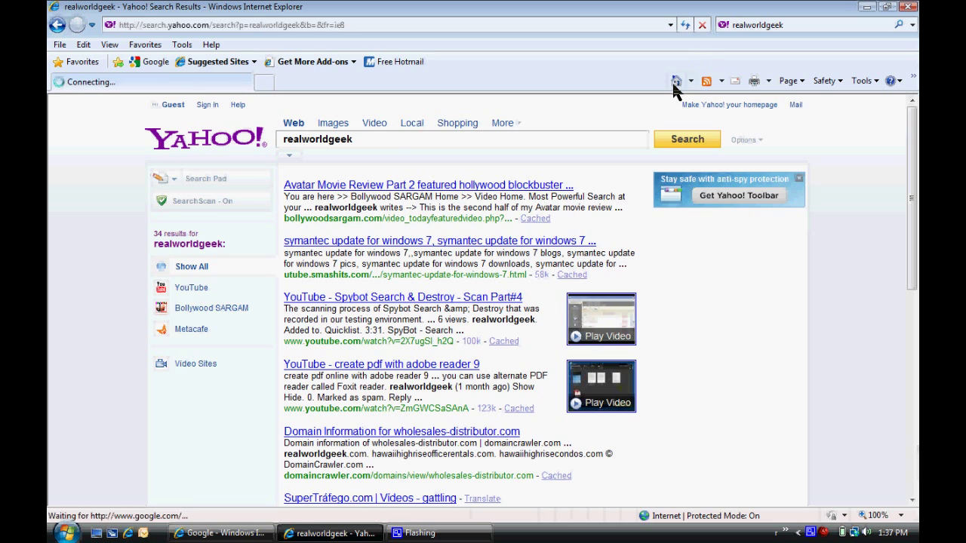
# Make Google the default search provider again in Manage Add-ons
pyautogui.click(912, 26)
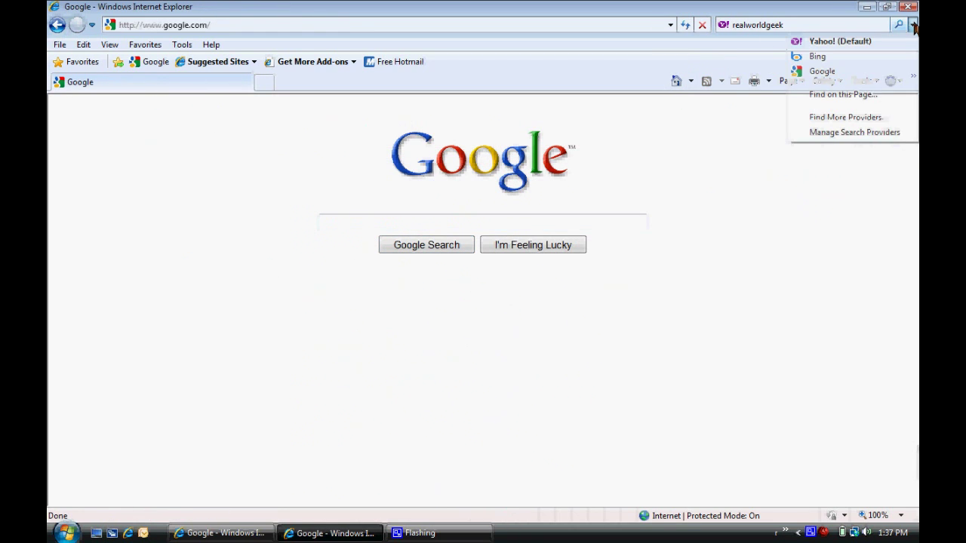
pyautogui.click(845, 132)
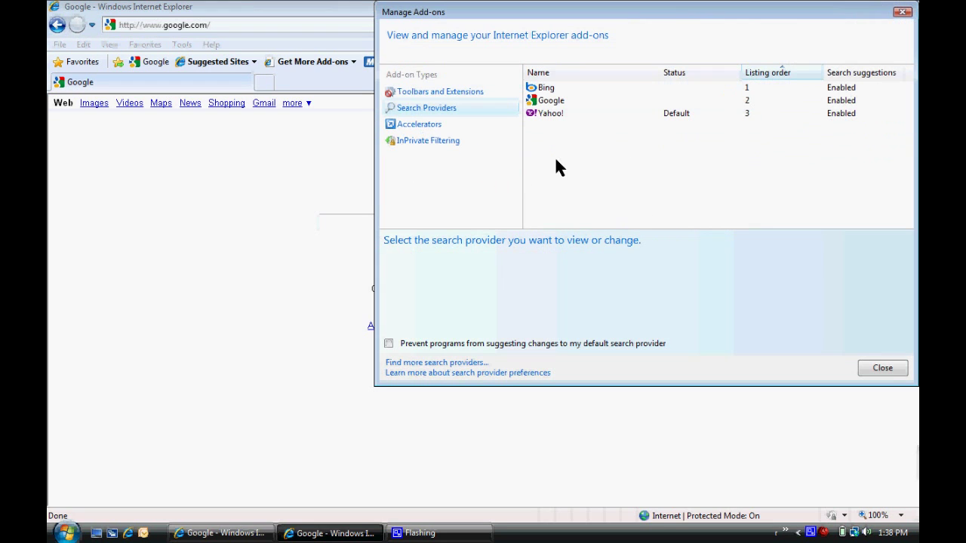
pyautogui.click(553, 114)
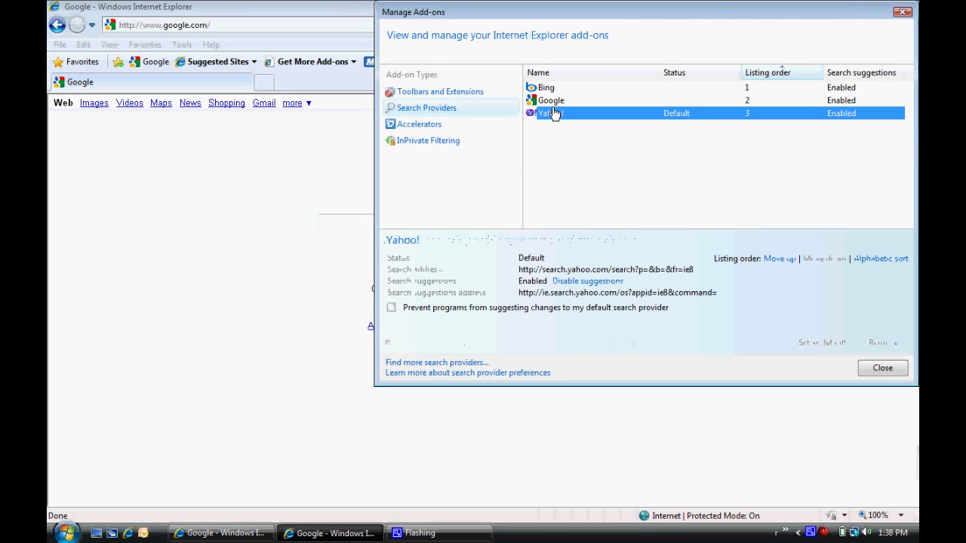
pyautogui.click(551, 102)
pyautogui.click(808, 342)
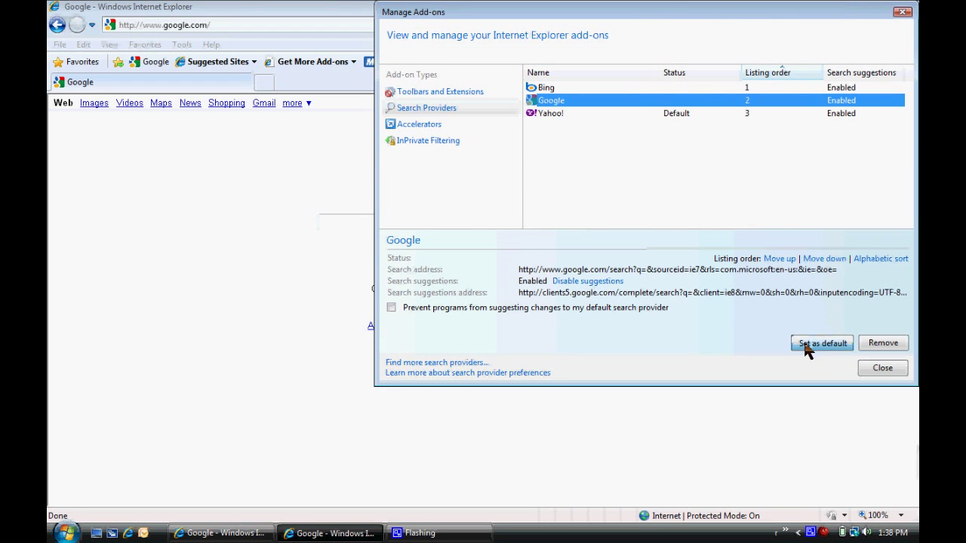
# Remove the Yahoo! and Bing search providers and close the add-ons manager
pyautogui.click(551, 114)
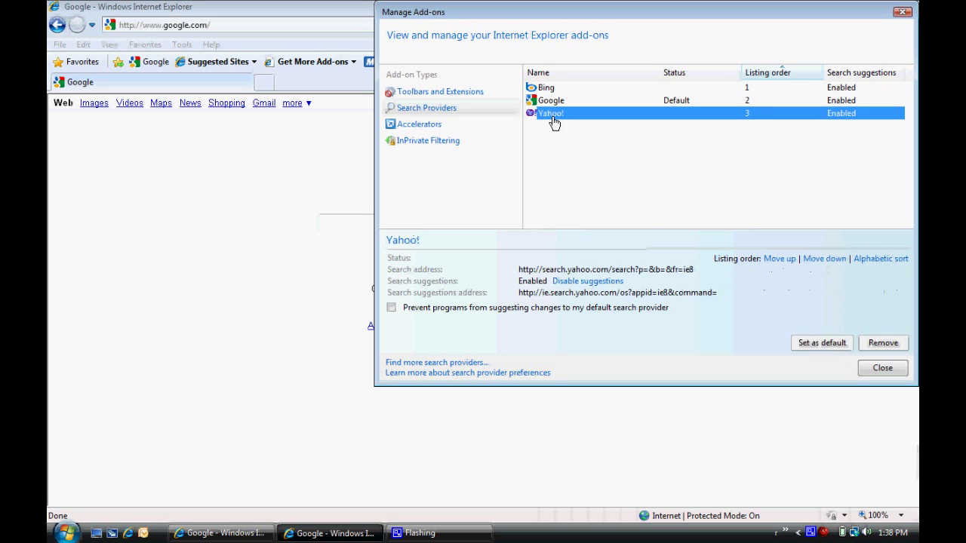
pyautogui.click(880, 342)
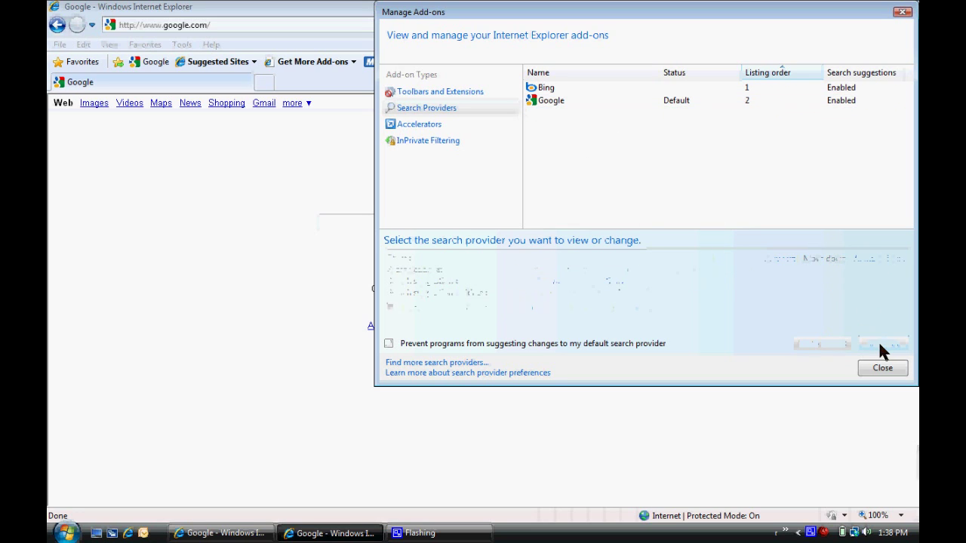
pyautogui.click(566, 90)
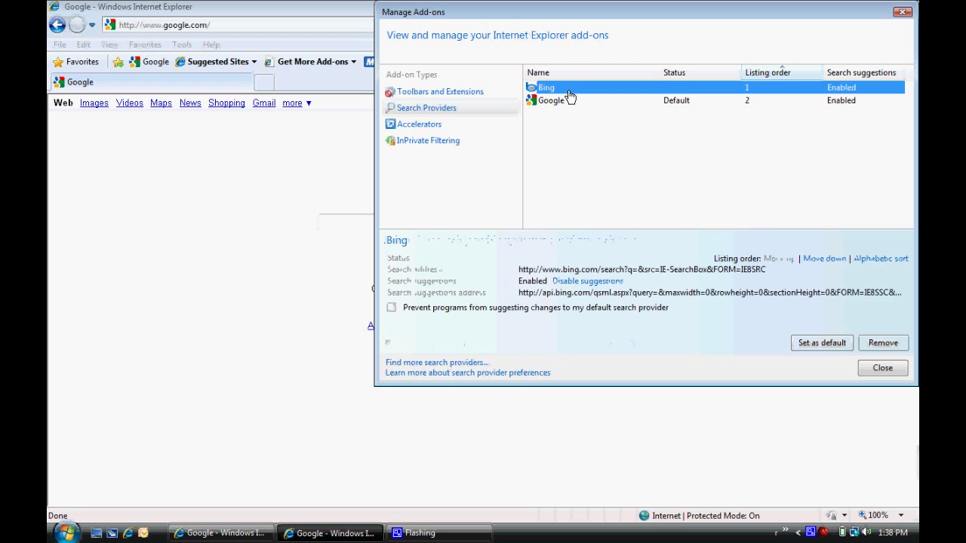
pyautogui.click(875, 344)
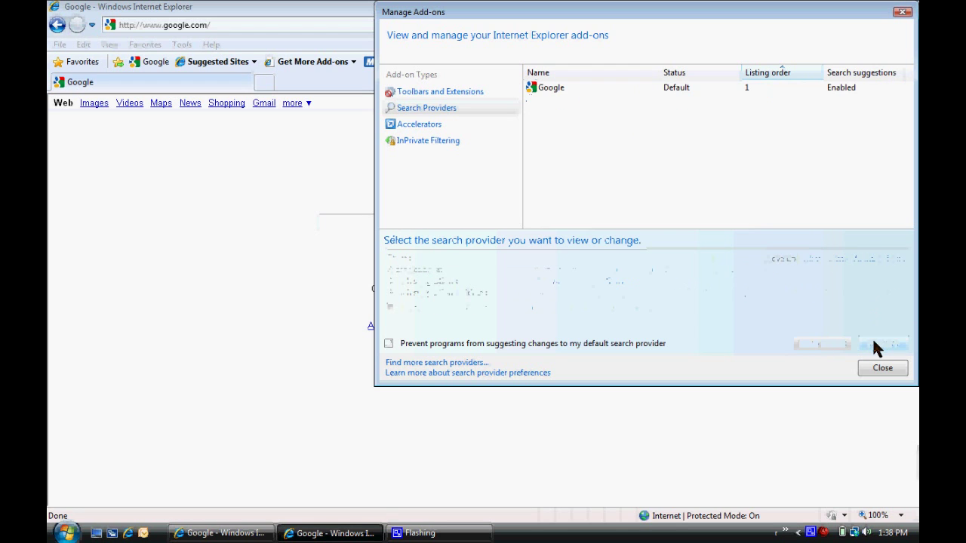
pyautogui.click(876, 368)
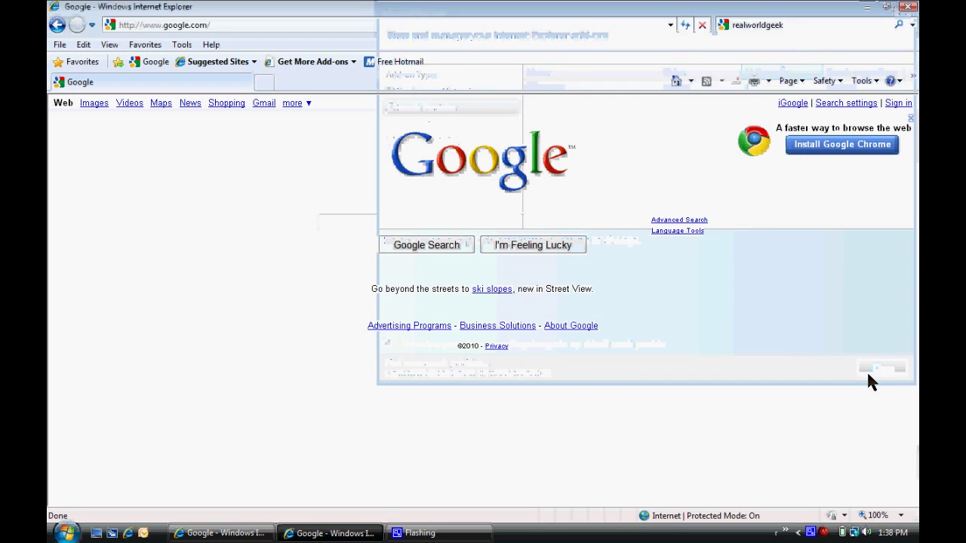
pyautogui.click(912, 25)
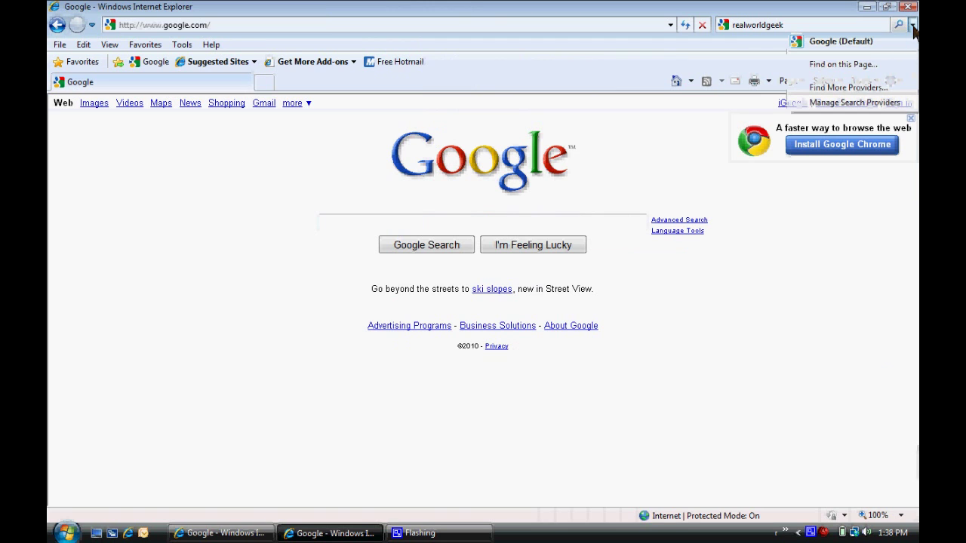
# Search the gallery for 'ask' and add Ask.com without making it default
pyautogui.click(865, 87)
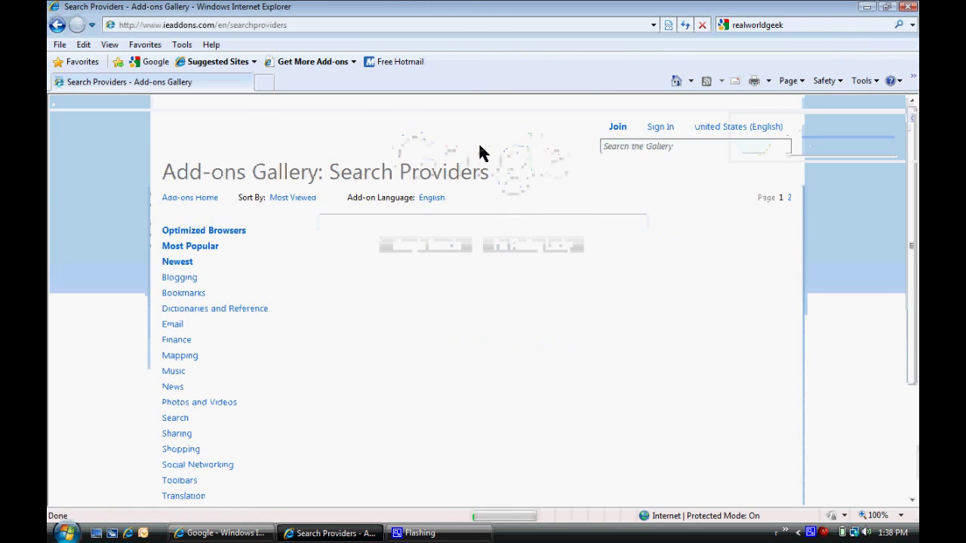
pyautogui.click(635, 149)
pyautogui.write('a')
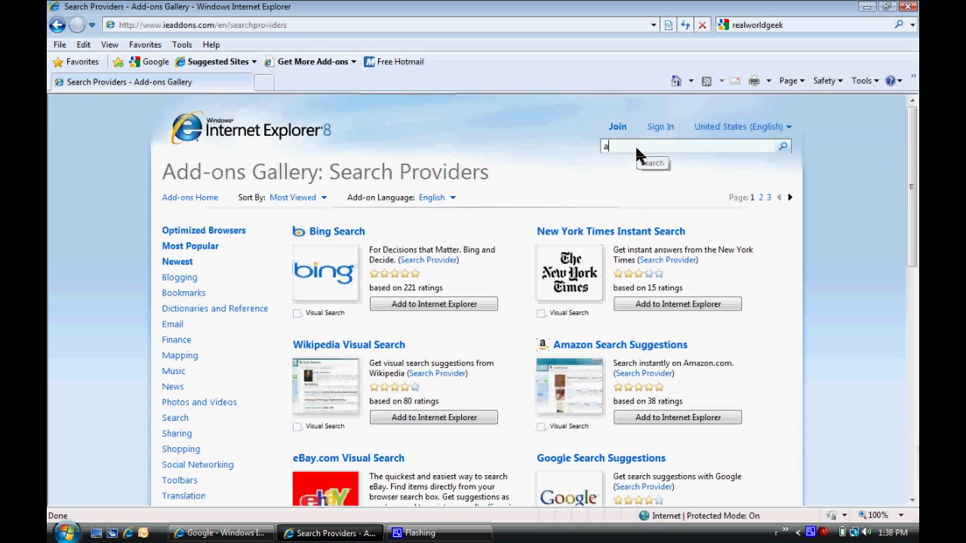
pyautogui.write('sk')
pyautogui.press('Return')
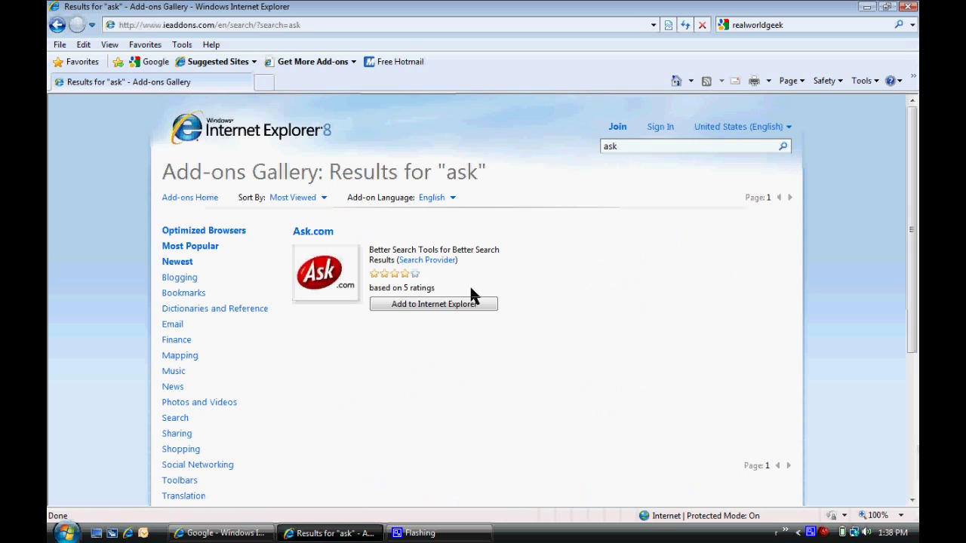
pyautogui.click(440, 305)
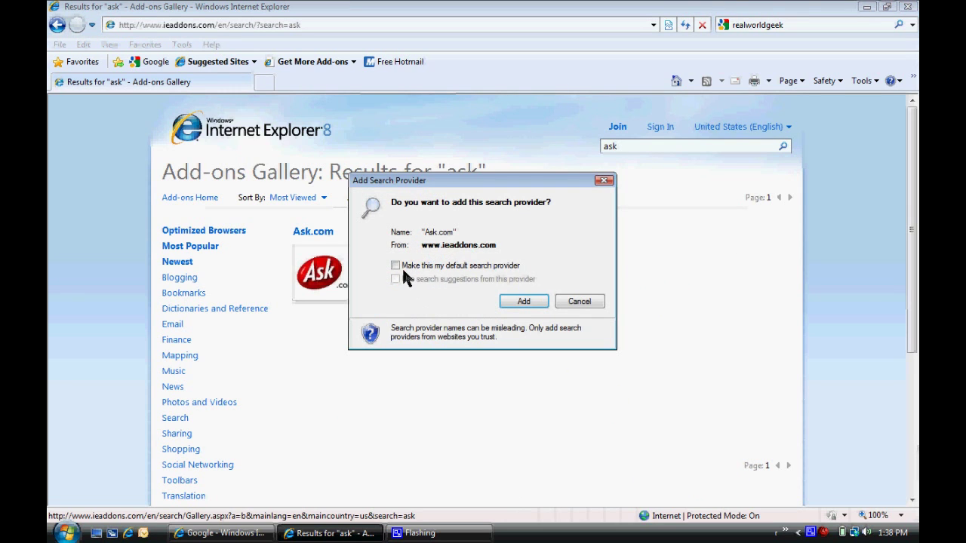
pyautogui.click(403, 267)
pyautogui.click(525, 304)
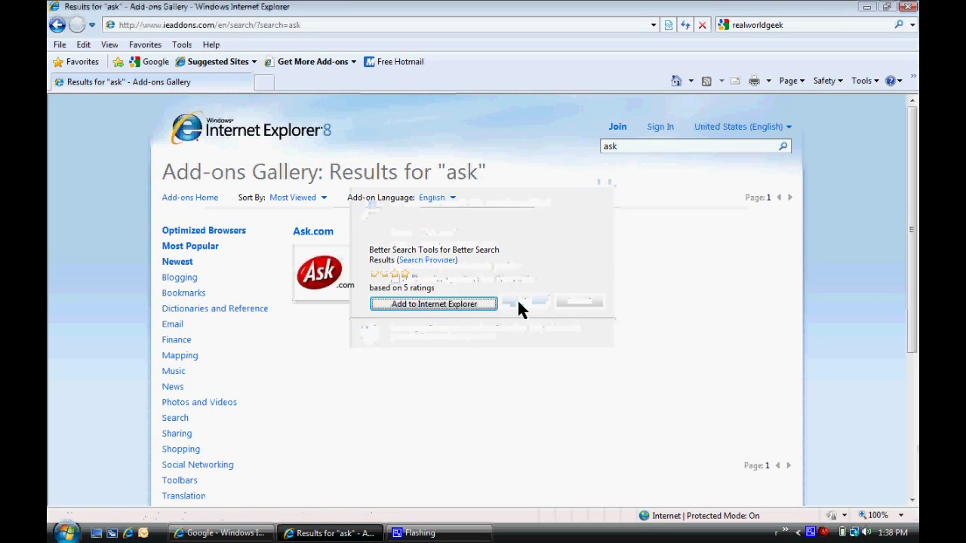
pyautogui.click(912, 25)
pyautogui.click(825, 11)
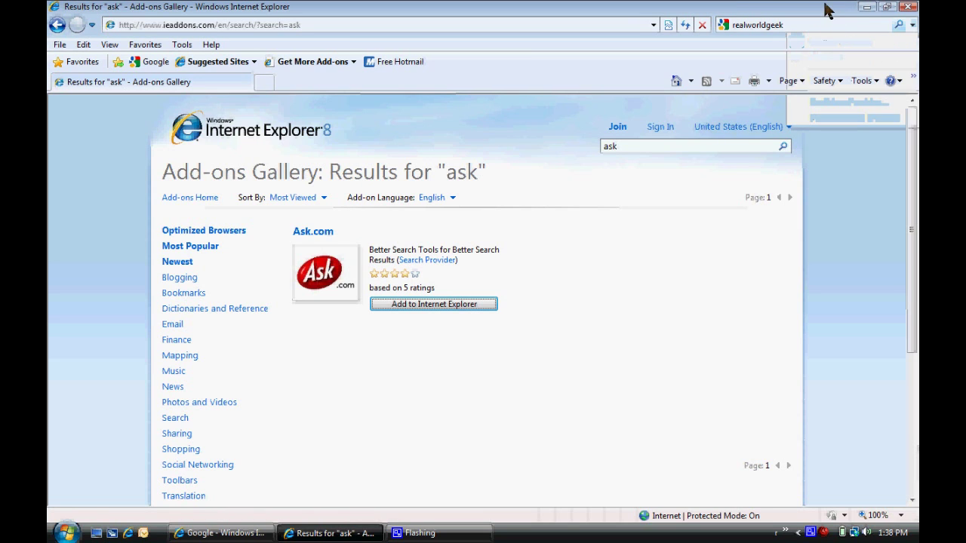
# Search the gallery for 'lycos' and add Lycos.com as a search provider
pyautogui.click(648, 141)
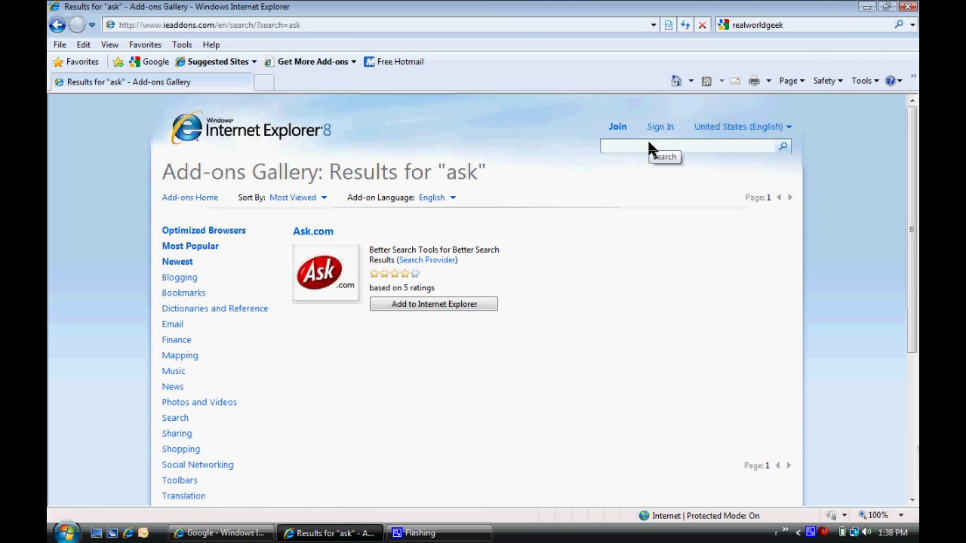
pyautogui.write('lycos')
pyautogui.press('Return')
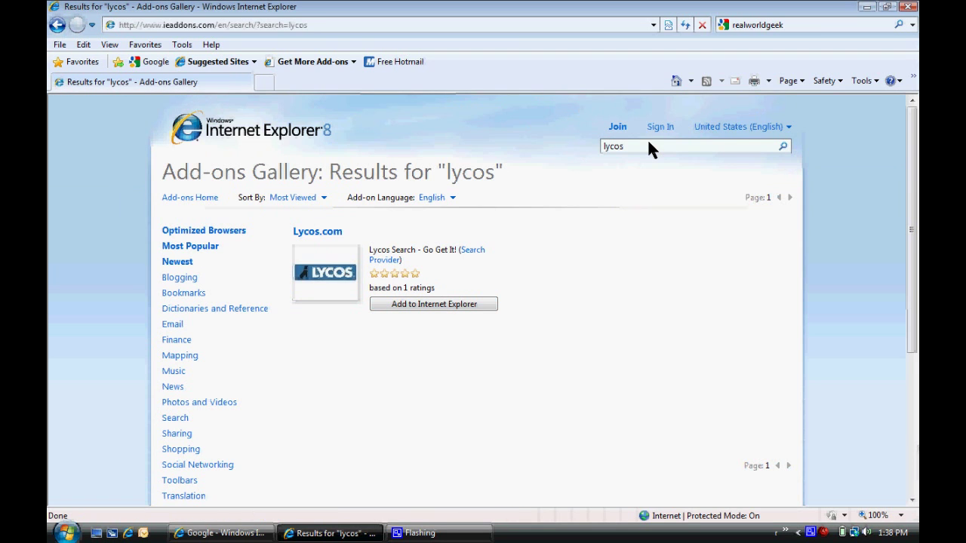
pyautogui.click(458, 304)
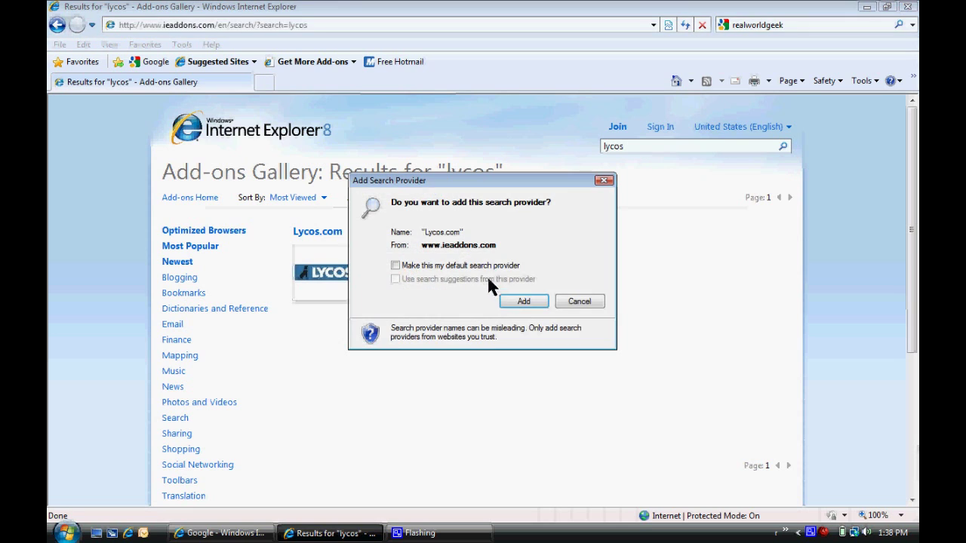
pyautogui.click(515, 302)
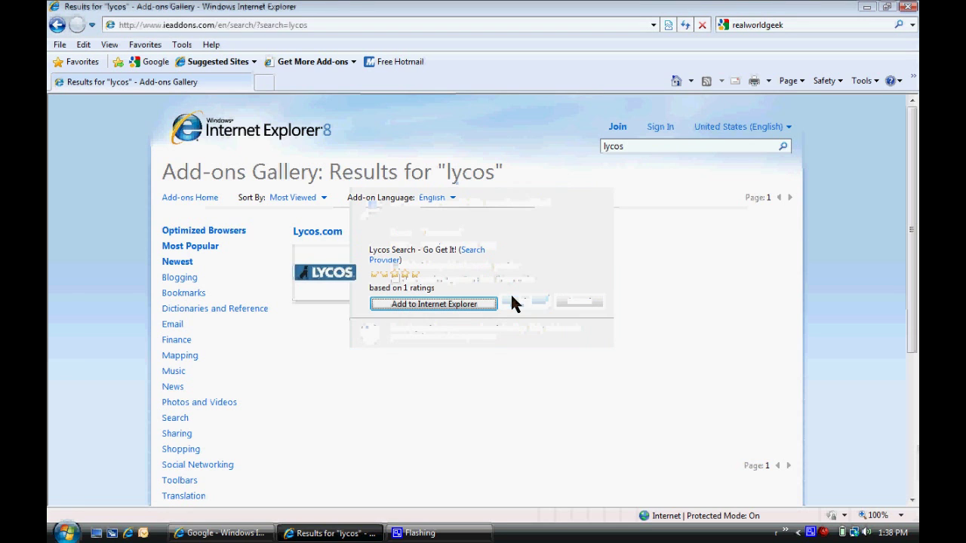
pyautogui.click(912, 26)
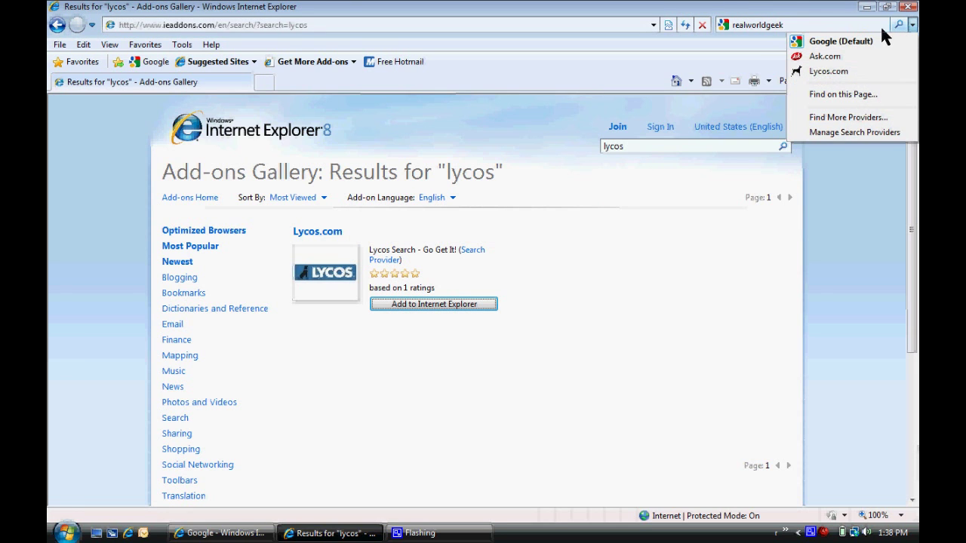
# Delete Ask.com and Lycos.com in Manage Search Providers and close the manager
pyautogui.click(851, 132)
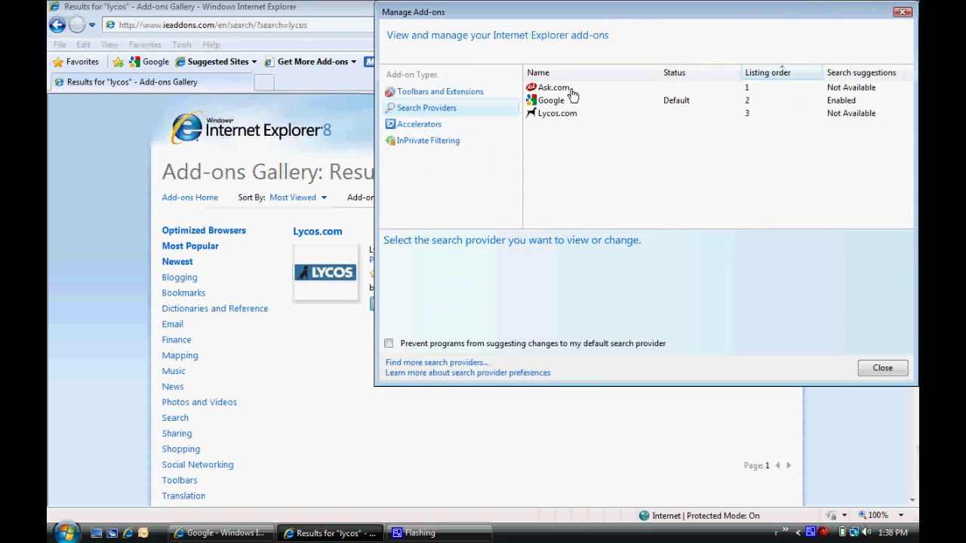
pyautogui.click(572, 89)
pyautogui.click(874, 342)
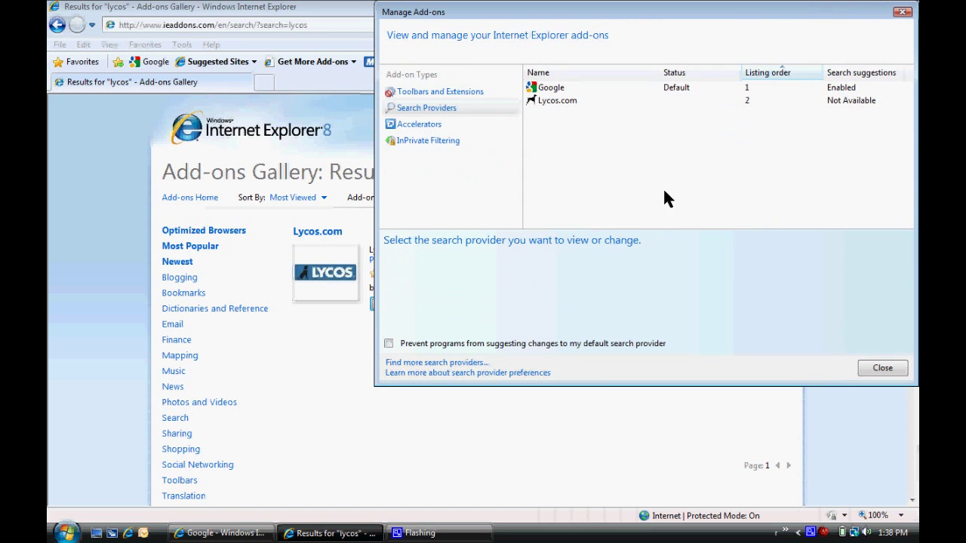
pyautogui.click(573, 100)
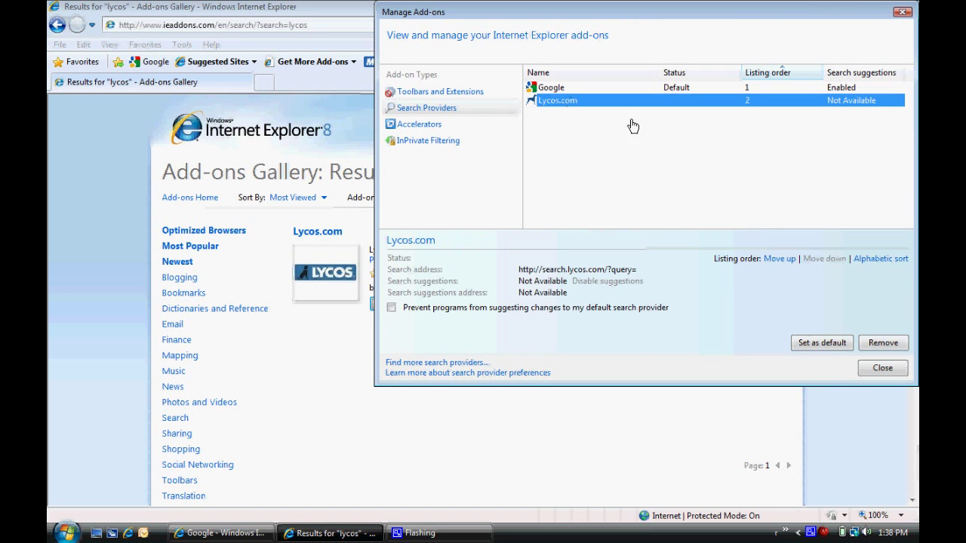
pyautogui.click(880, 341)
pyautogui.click(875, 369)
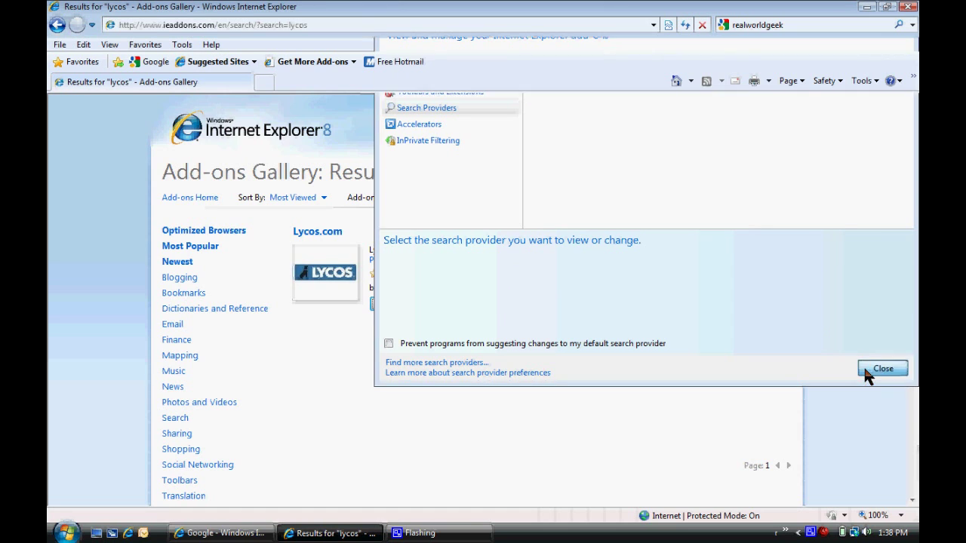